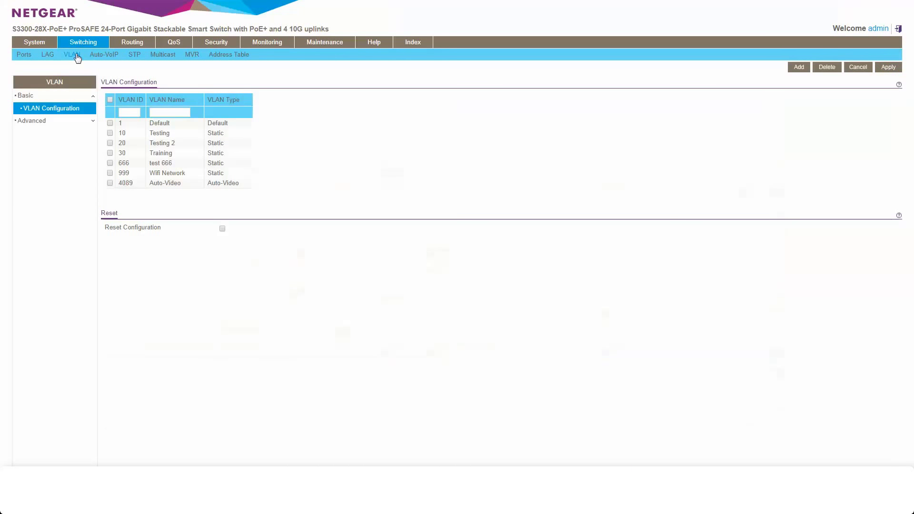
Step: Add static VLAN 99 named 'VideoTest' and highlight its new row in the list
left_click(135, 114)
type("99")
key("Tab")
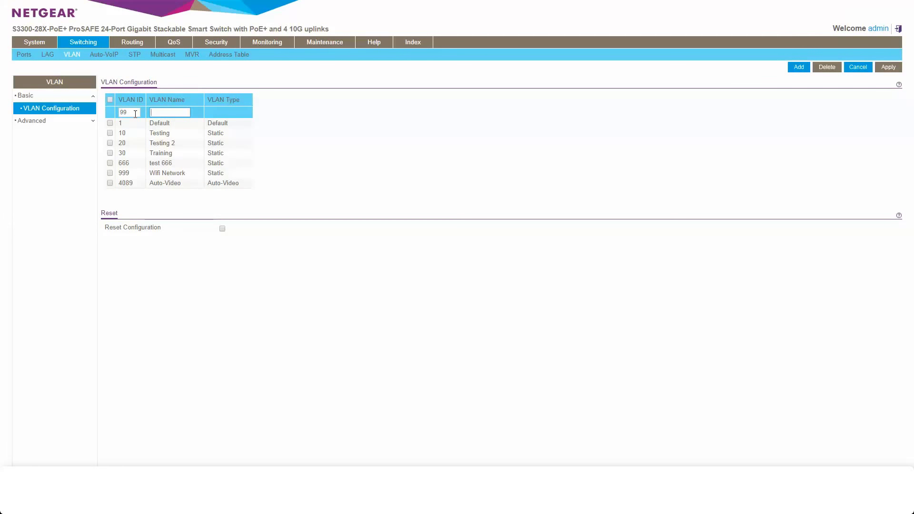
type("VideoTest")
left_click(799, 67)
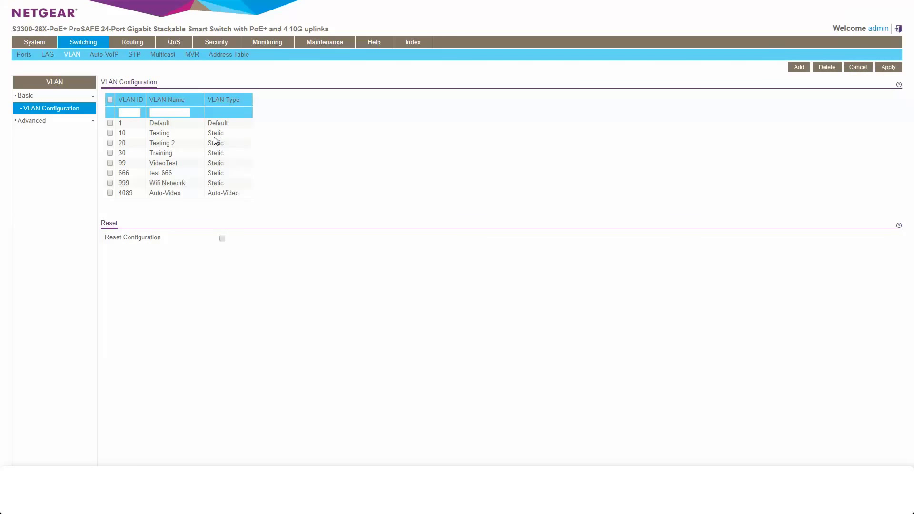
left_click_drag(224, 163, 111, 169)
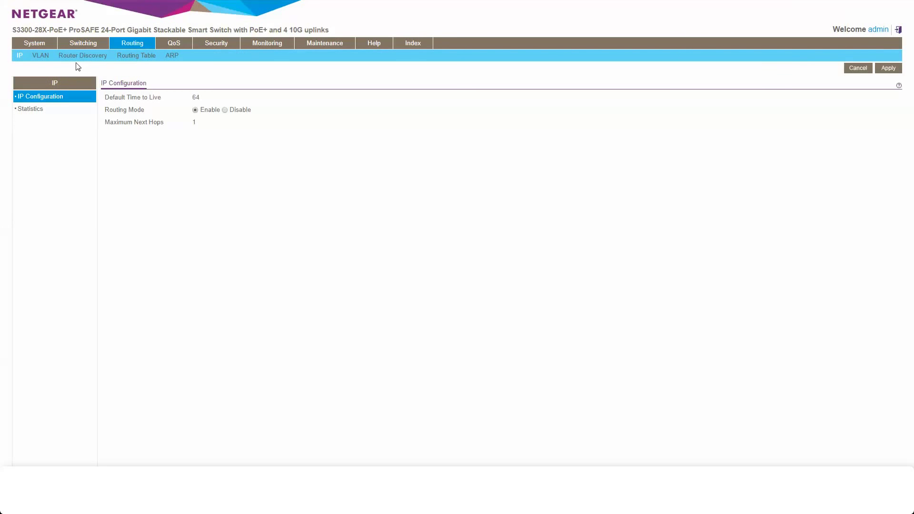
Step: Go to Switching > Advanced > VLAN Membership
left_click(80, 45)
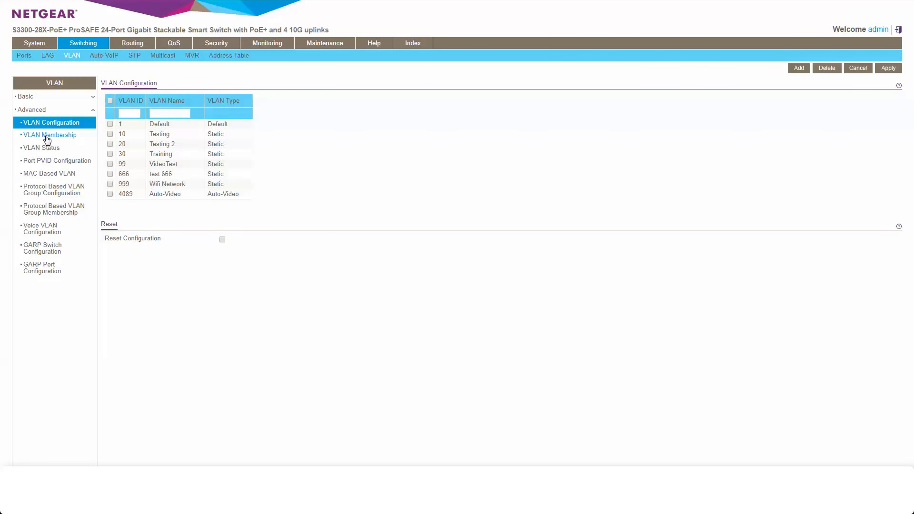
left_click(48, 136)
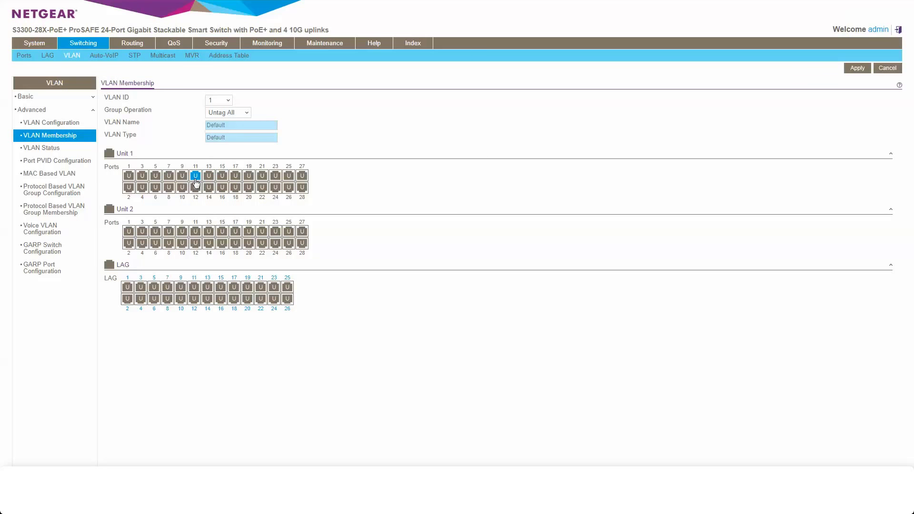
Step: Make port 11 a tagged member of VLAN 1 and apply
left_click(195, 176)
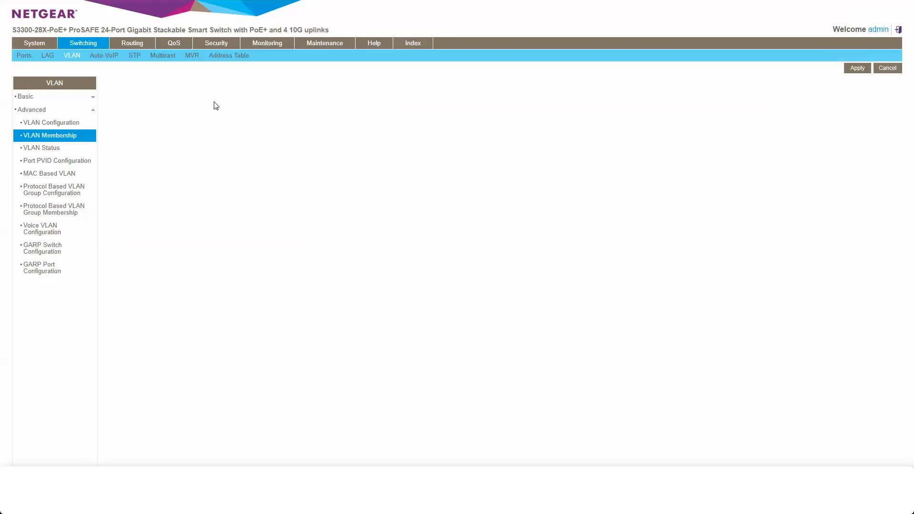
left_click(196, 175)
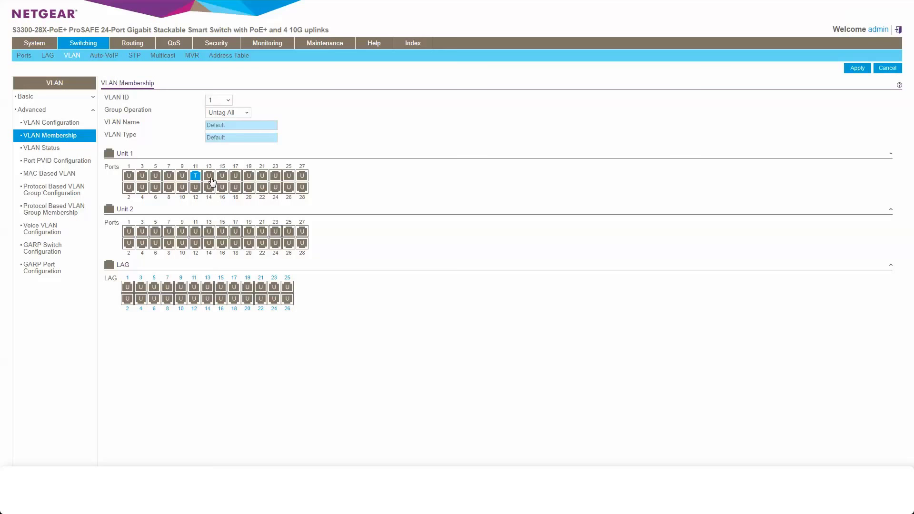
left_click(857, 70)
Step: Make port 11 an untagged member of VLAN 99 VideoTest and apply
left_click(224, 101)
left_click(225, 143)
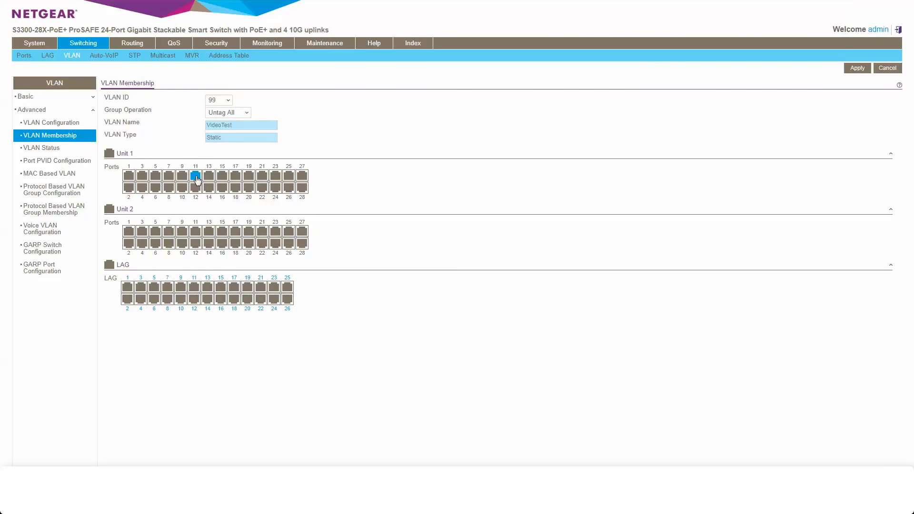
left_click(196, 177)
left_click(859, 69)
left_click(195, 176)
Step: Set port 1/g11's PVID to 99 in Port PVID Configuration and apply
left_click(72, 161)
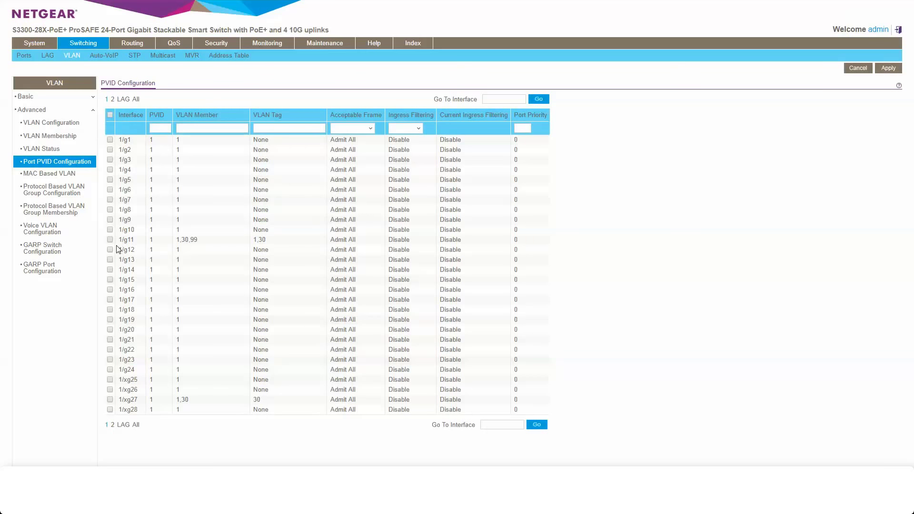
left_click(111, 240)
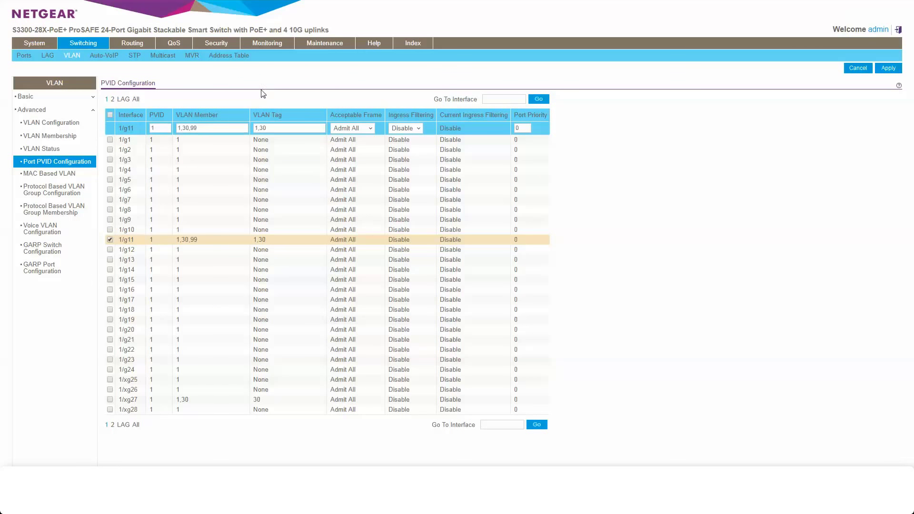
double_click(153, 128)
type("99")
left_click(889, 68)
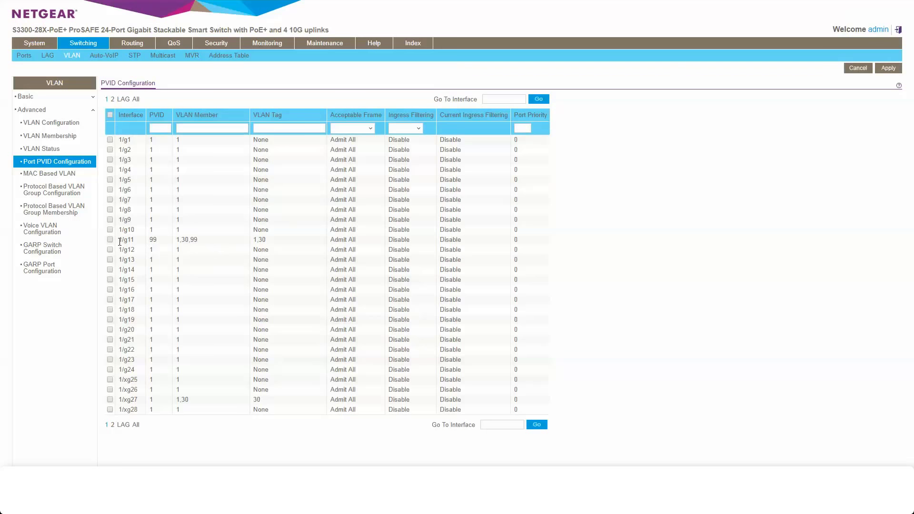
Step: Highlight interface 1/g11 and its VLAN members 1,30,99 to confirm the change
left_click_drag(118, 241, 160, 247)
left_click(211, 244)
left_click_drag(211, 245, 171, 245)
left_click(186, 94)
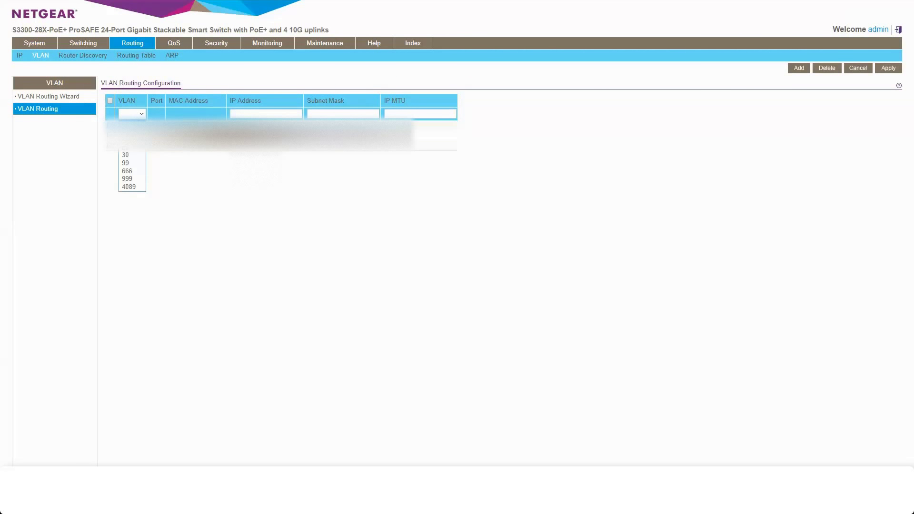
Step: Fill a VLAN 99 routing entry with IP 192.168.99.254 and mask 255.255.255.0
left_click(135, 162)
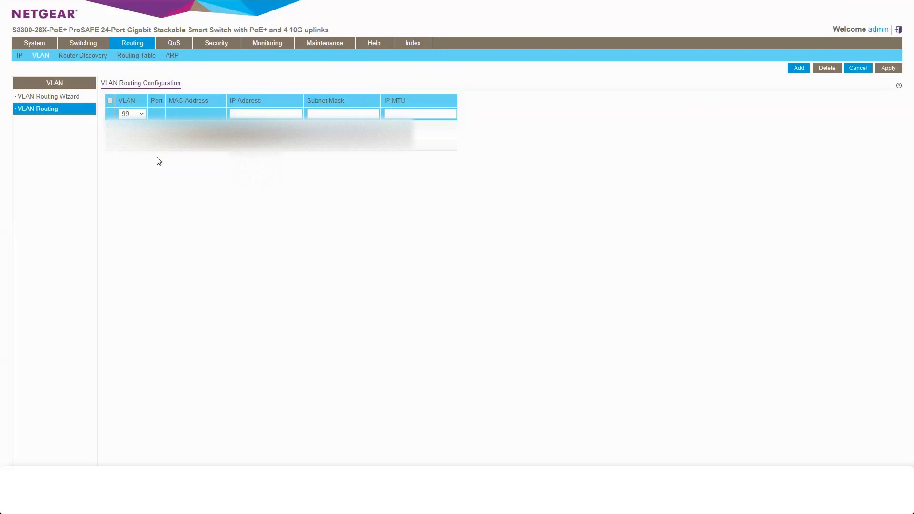
left_click(265, 114)
type("192")
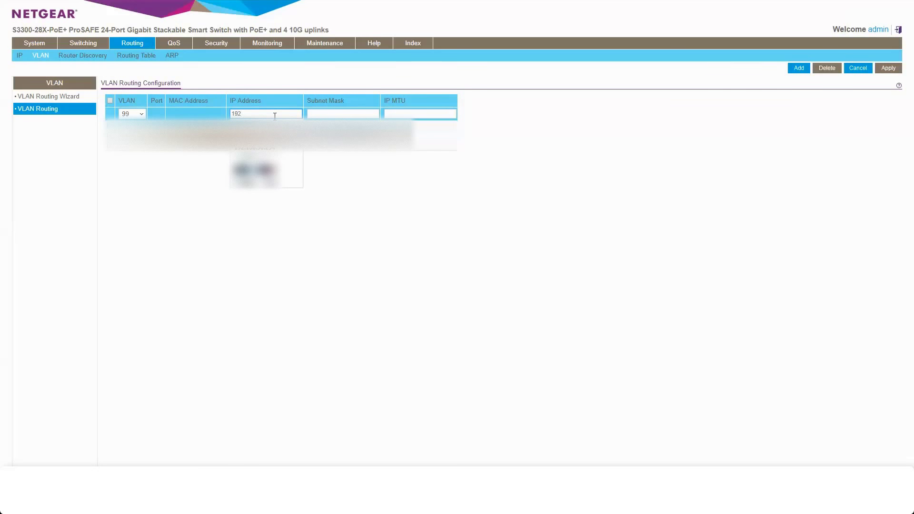
type(".168.99")
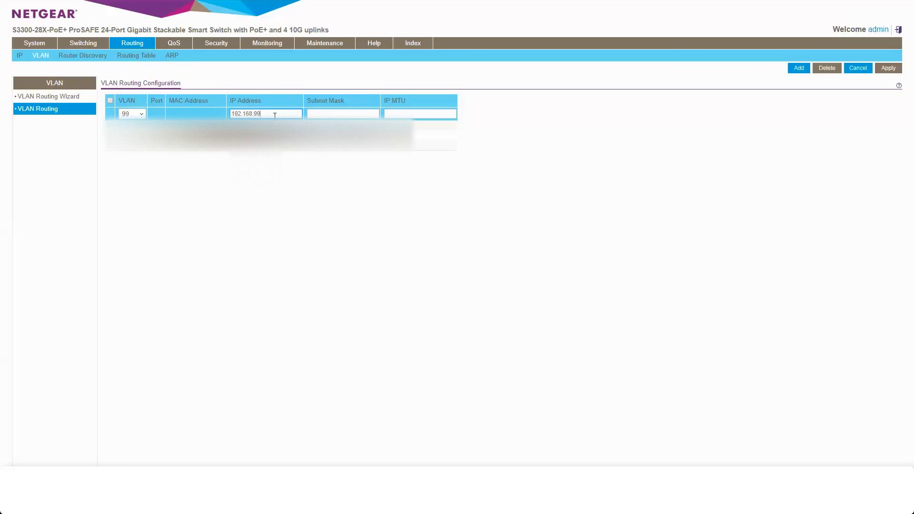
type(".254")
key("Tab")
type("255")
key("Down")
key("Return")
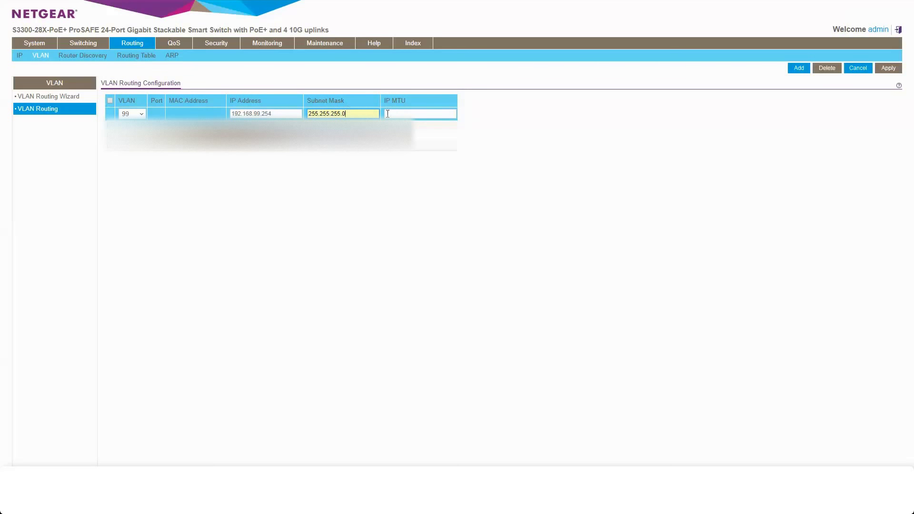
Step: Add the VLAN 99 routing interface and highlight the new r4 entry
left_click(808, 72)
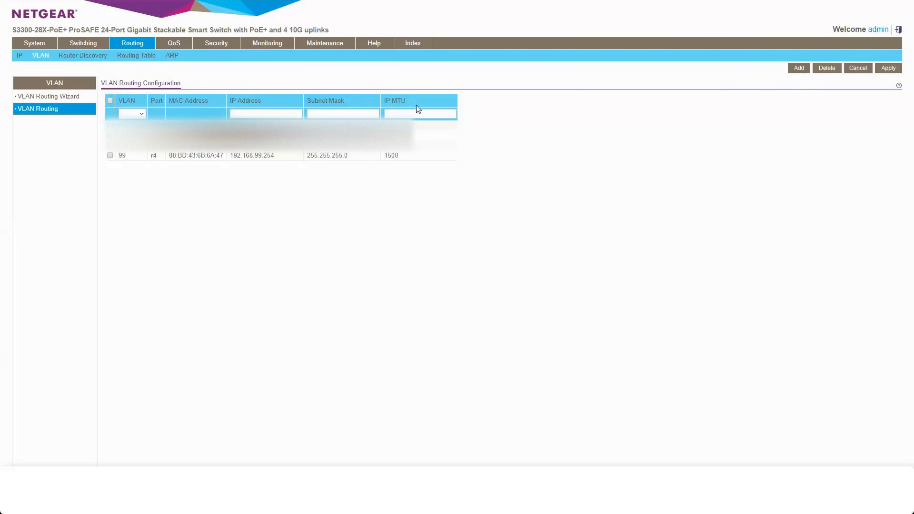
left_click_drag(410, 159, 108, 160)
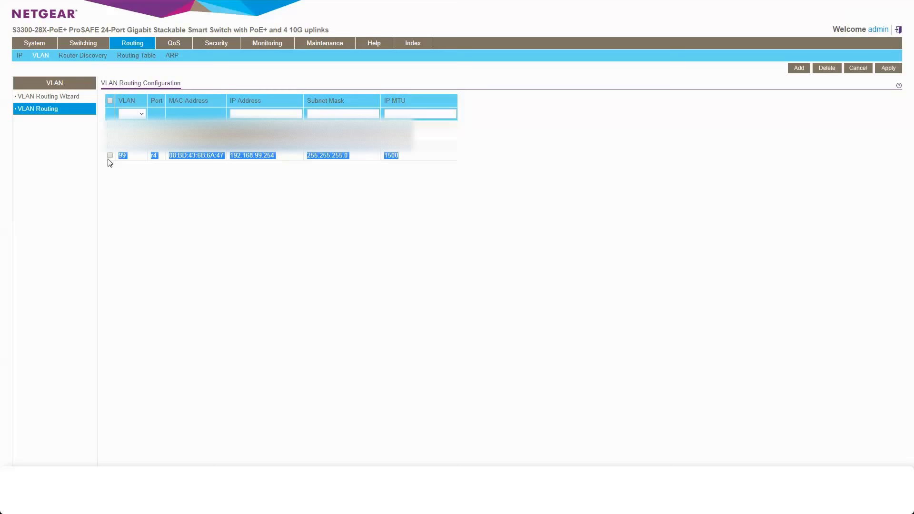
left_click(184, 149)
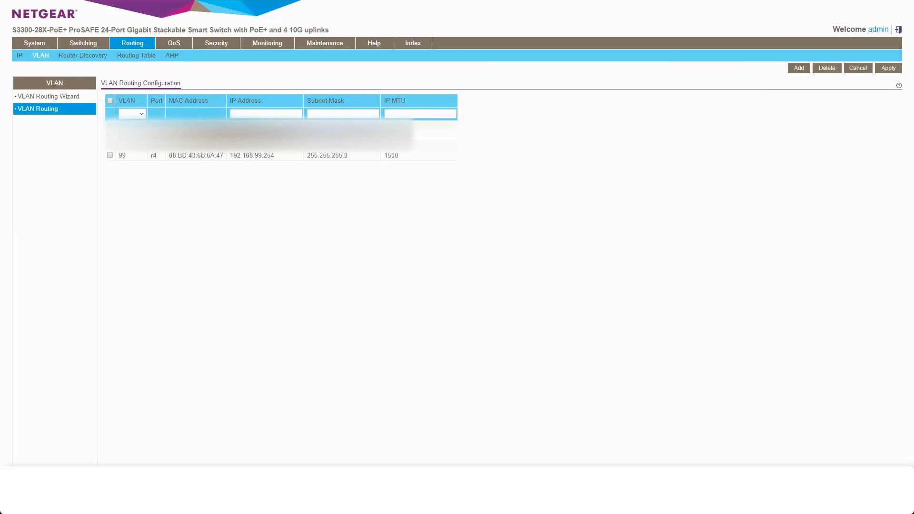